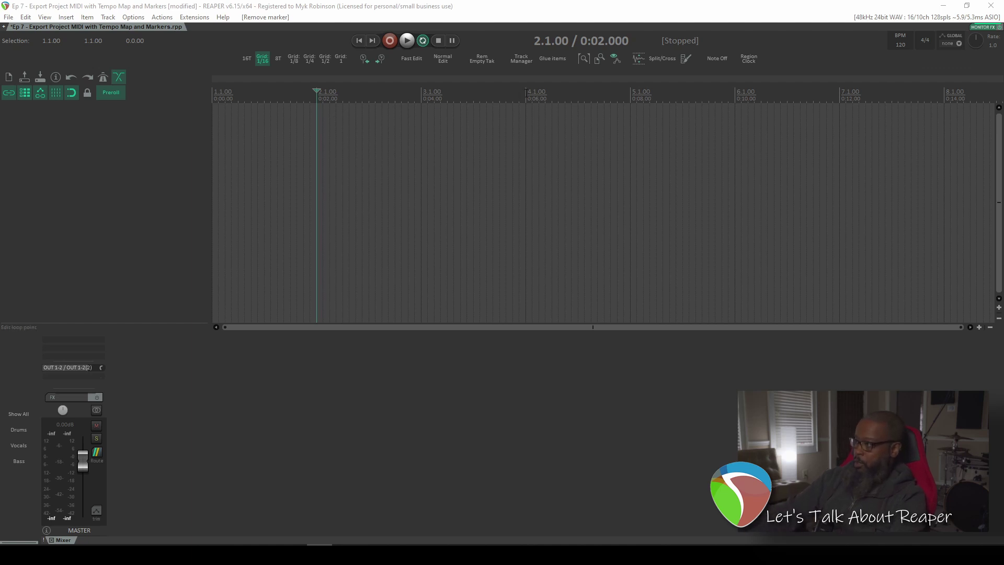
Step: Move the play position to bar 4 (0:06.000) on the empty timeline
click(526, 92)
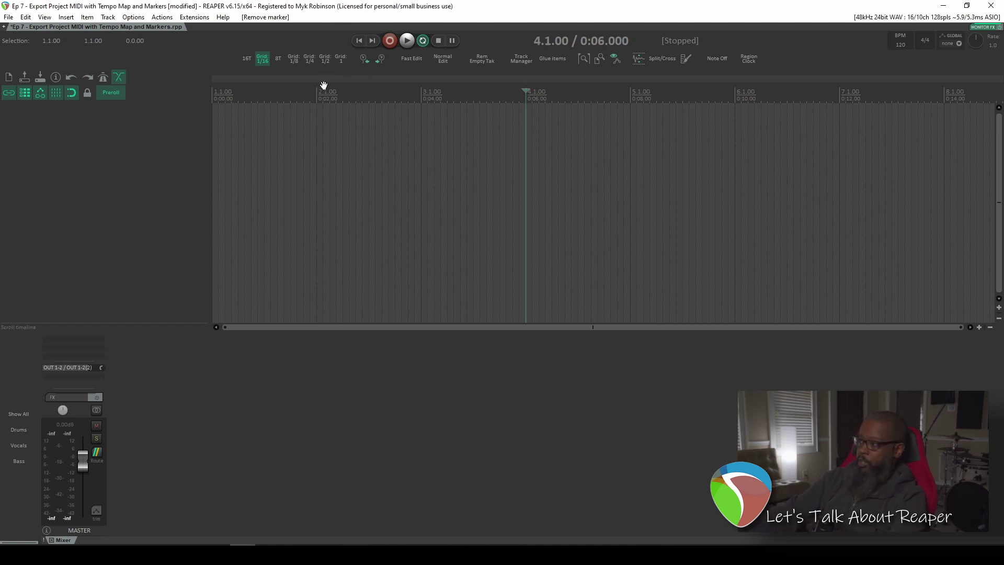
Step: Insert a tempo change marker at bar 4 that raises the tempo to 150 BPM
click(68, 17)
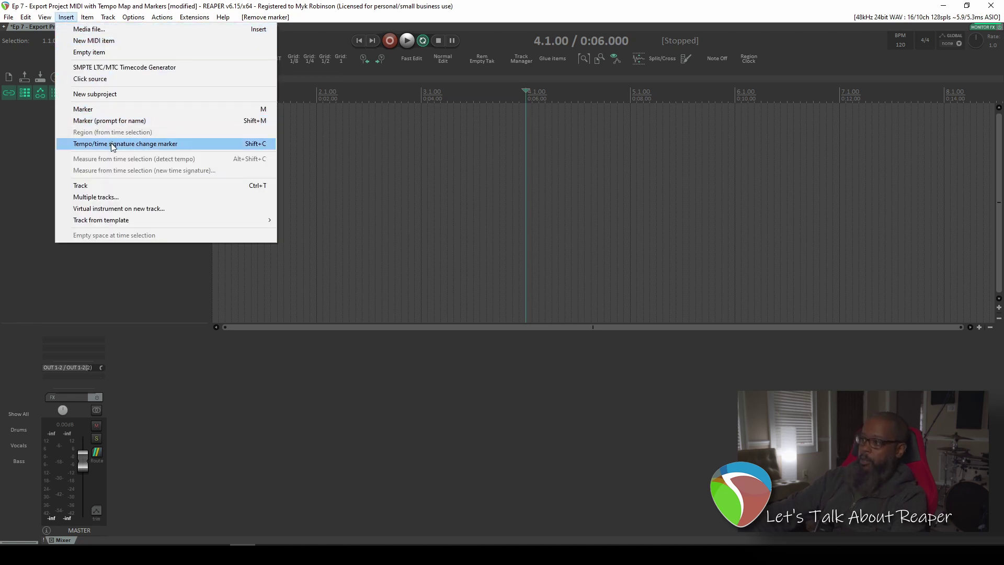
click(156, 146)
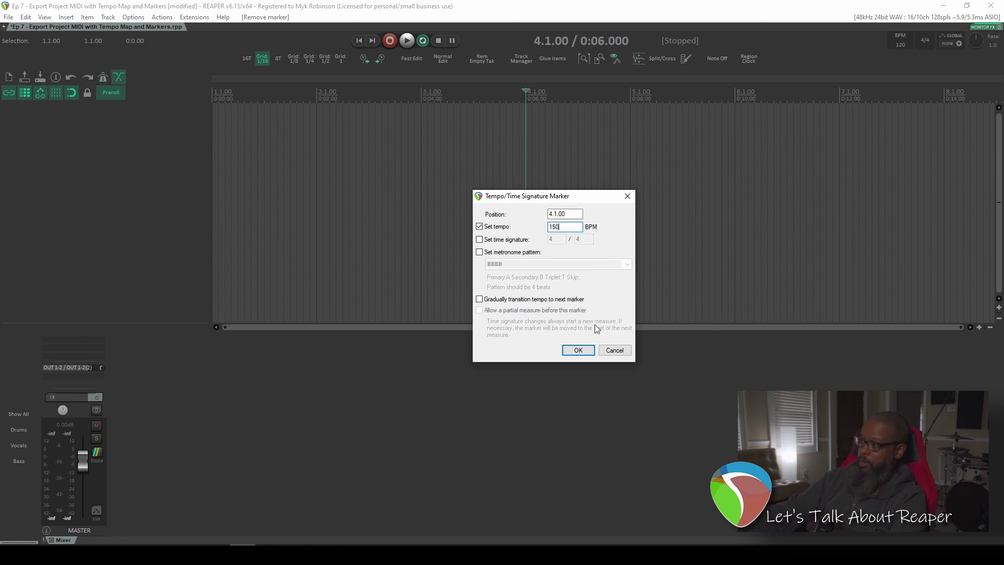
click(578, 350)
click(862, 103)
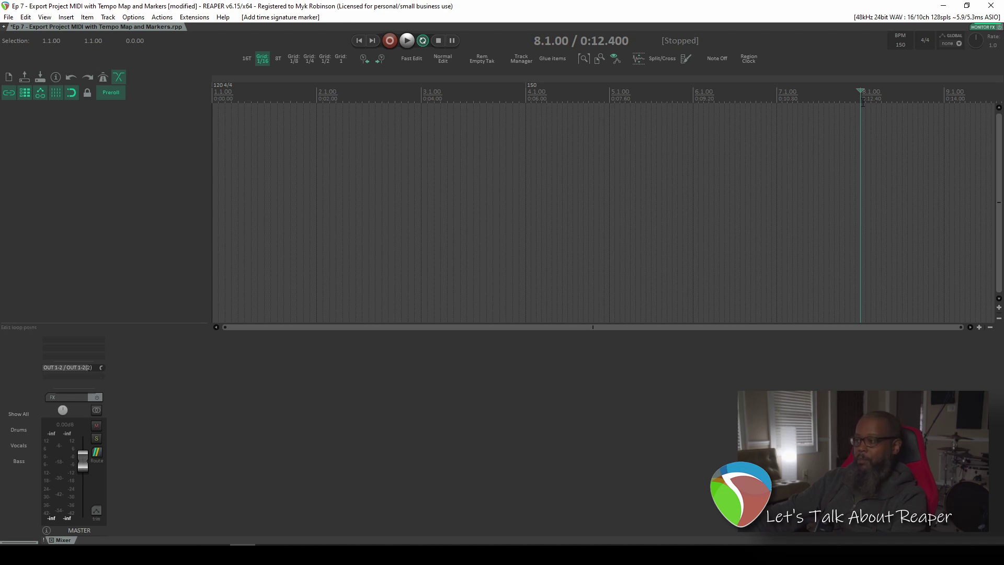
Step: Add a tempo change at bar 8 setting 175 BPM and a 6/8 time signature
double_click(862, 102)
text(175)
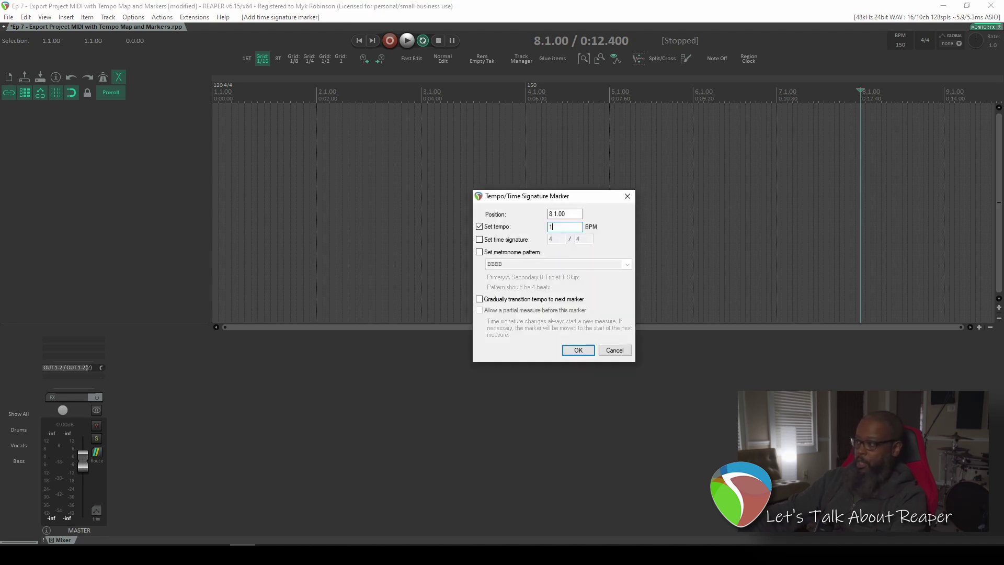
click(479, 239)
double_click(555, 241)
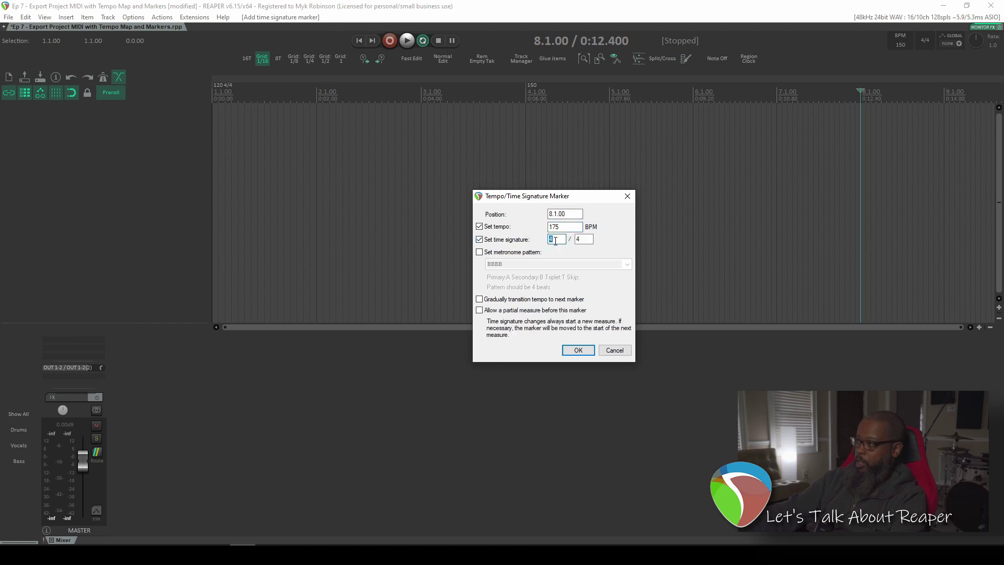
text(6)
key(Tab)
text(8)
click(581, 353)
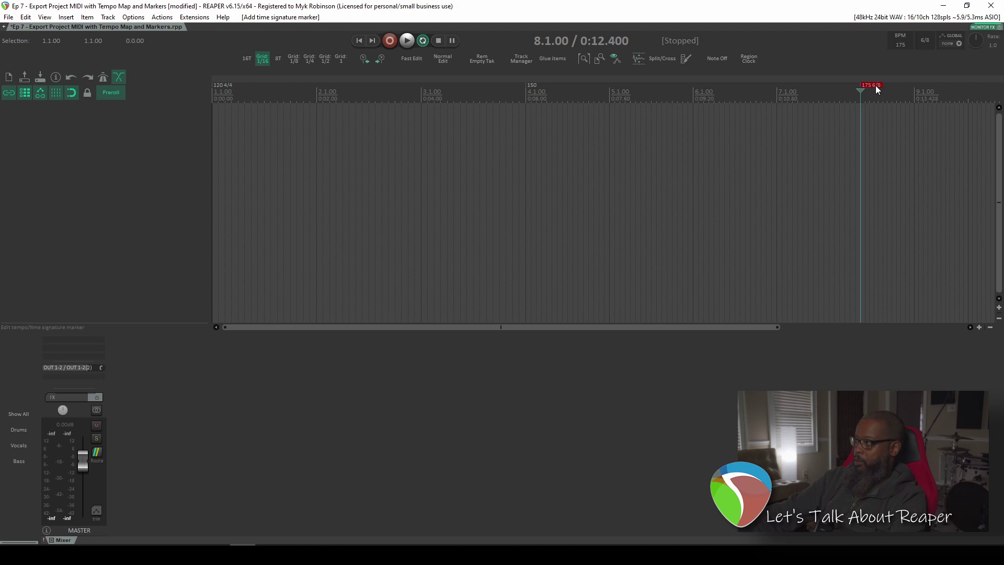
Step: Add a tempo marker at bar 11 returning to 120 BPM with a 4/4 time signature
drag(669, 325, 768, 326)
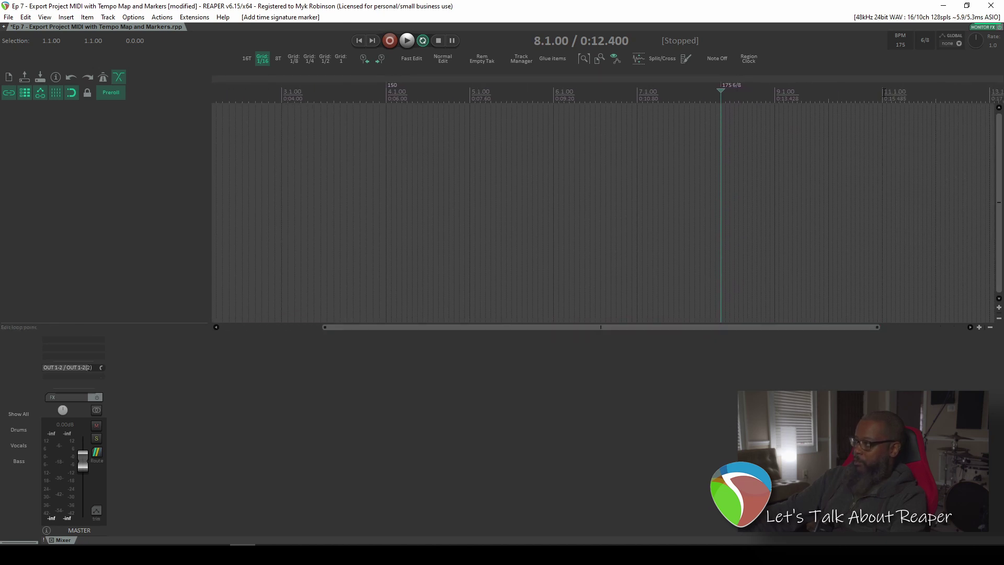
click(881, 209)
key(shift+c)
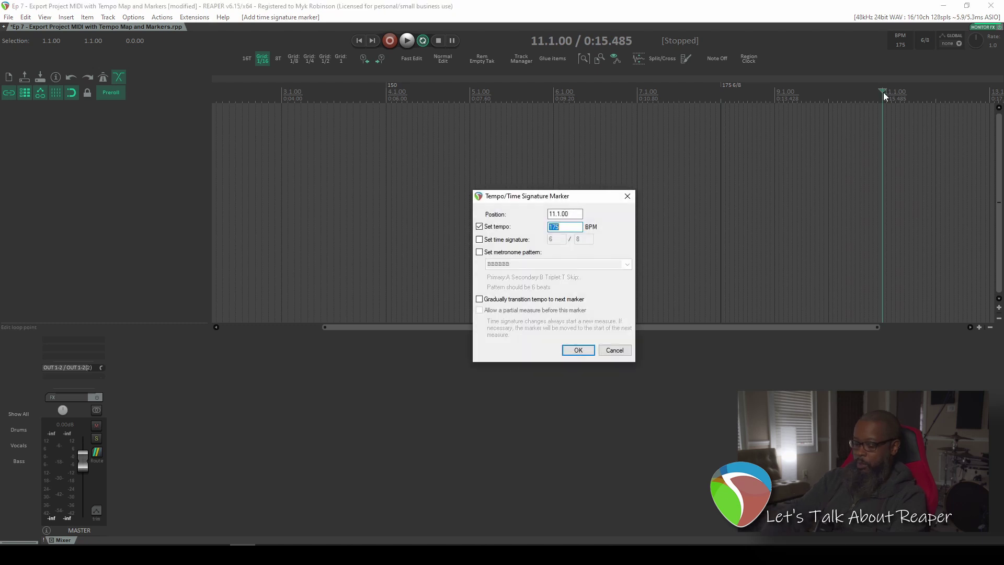
click(479, 239)
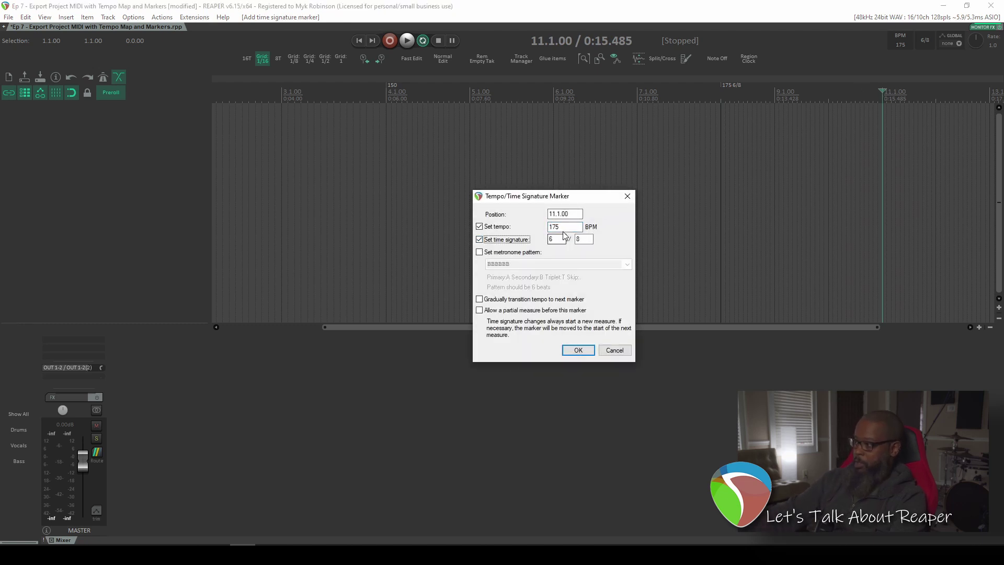
double_click(563, 229)
text(120)
key(Tab)
key(Tab)
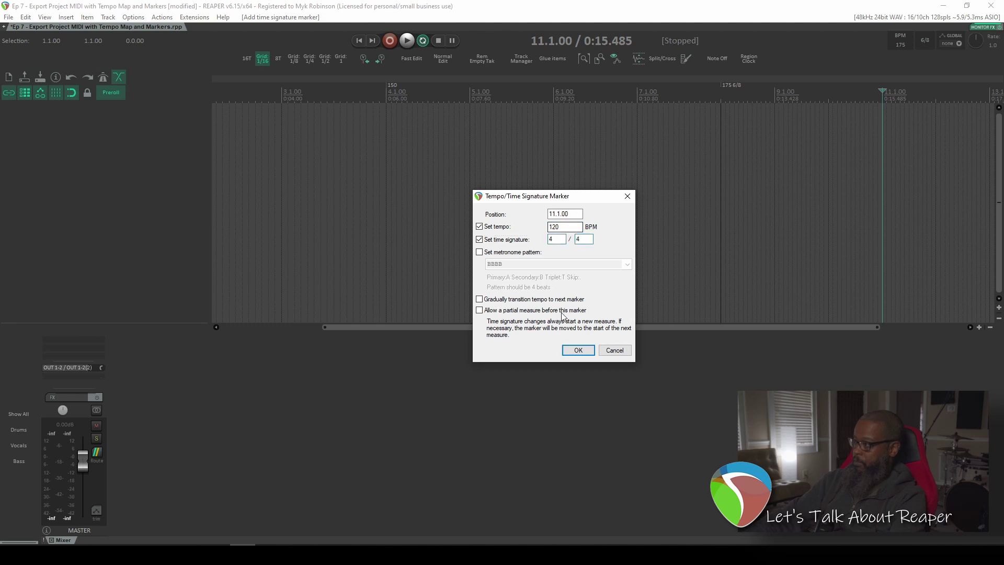
click(578, 350)
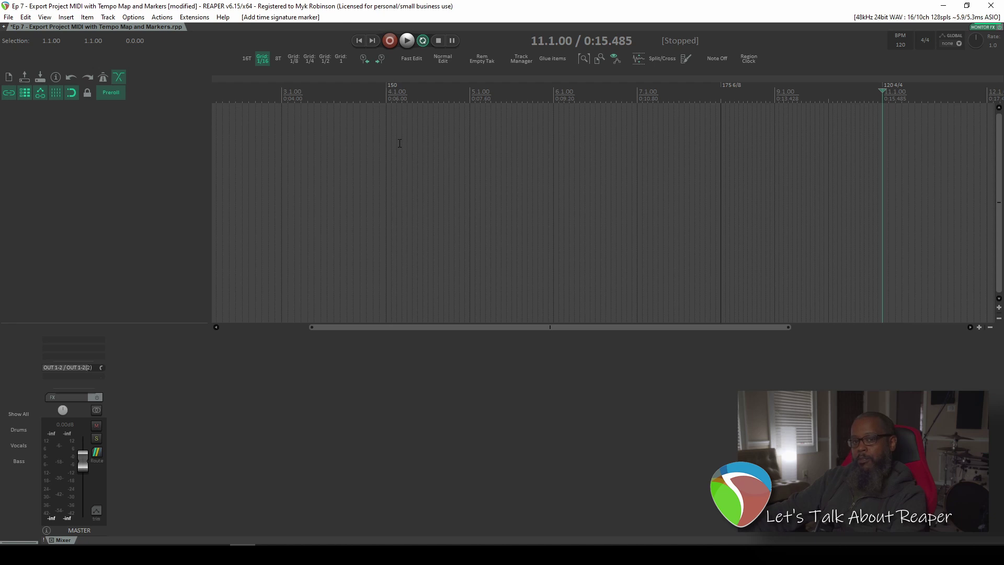
Step: Add markers named 'Chorus' at bar 5 and 'Verse' at bar 7, then return to the project start
click(470, 92)
key(shift+m)
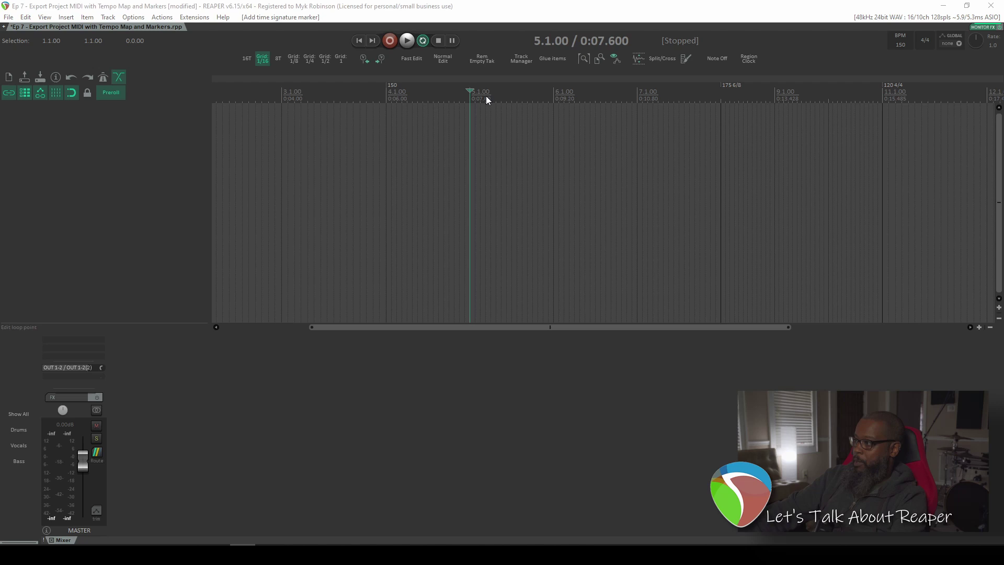
text(Chorus)
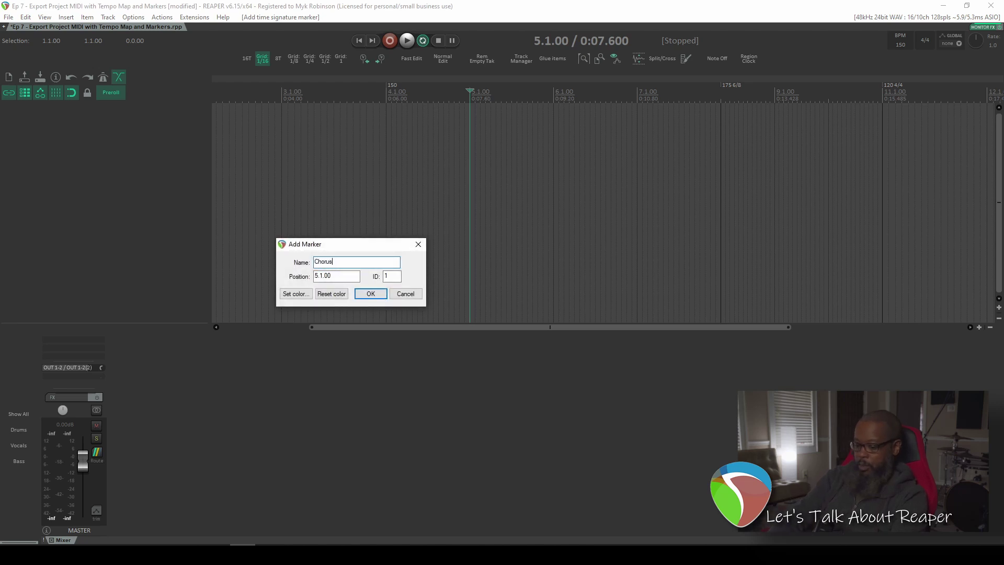
key(Return)
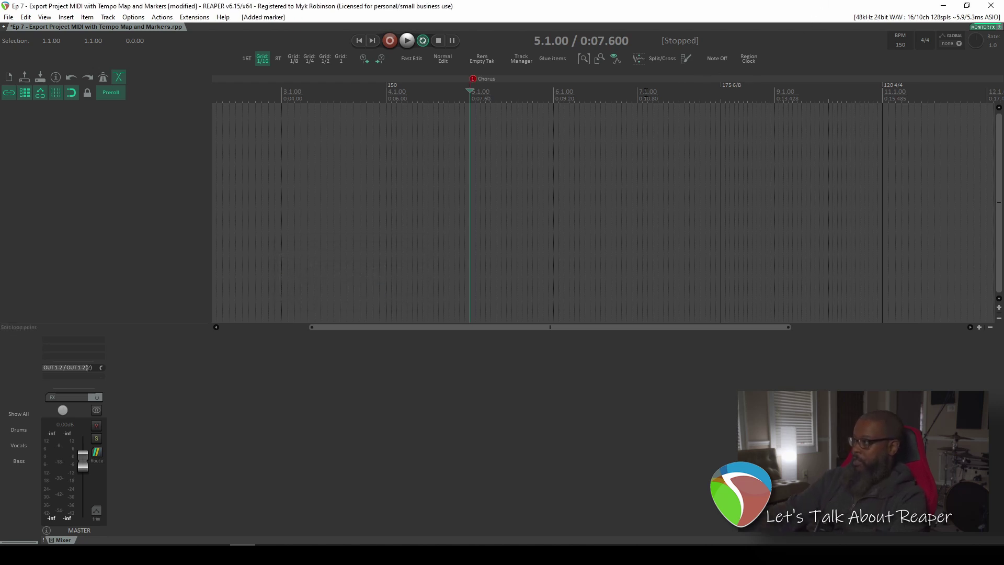
click(641, 91)
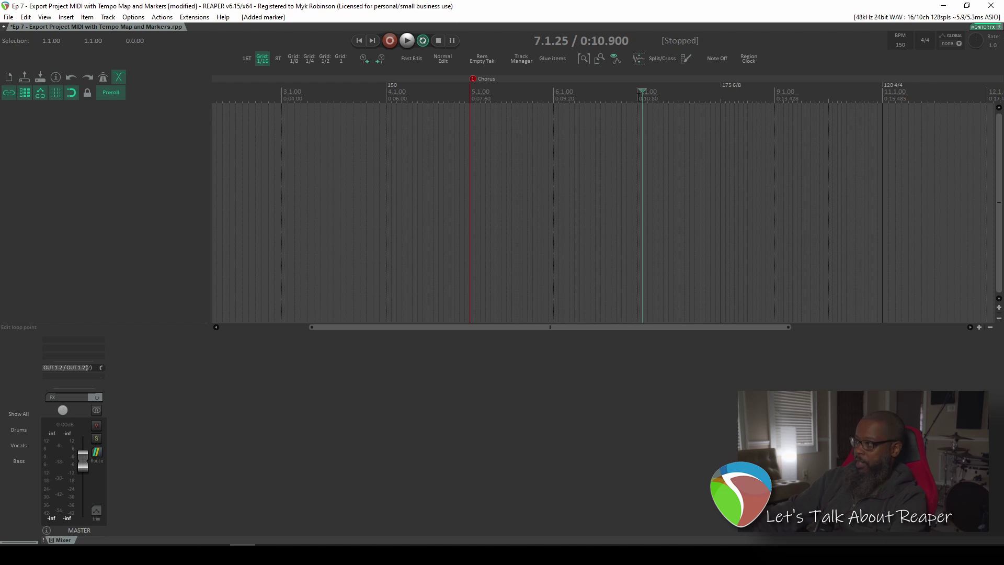
click(638, 97)
key(shift+m)
text(Verse)
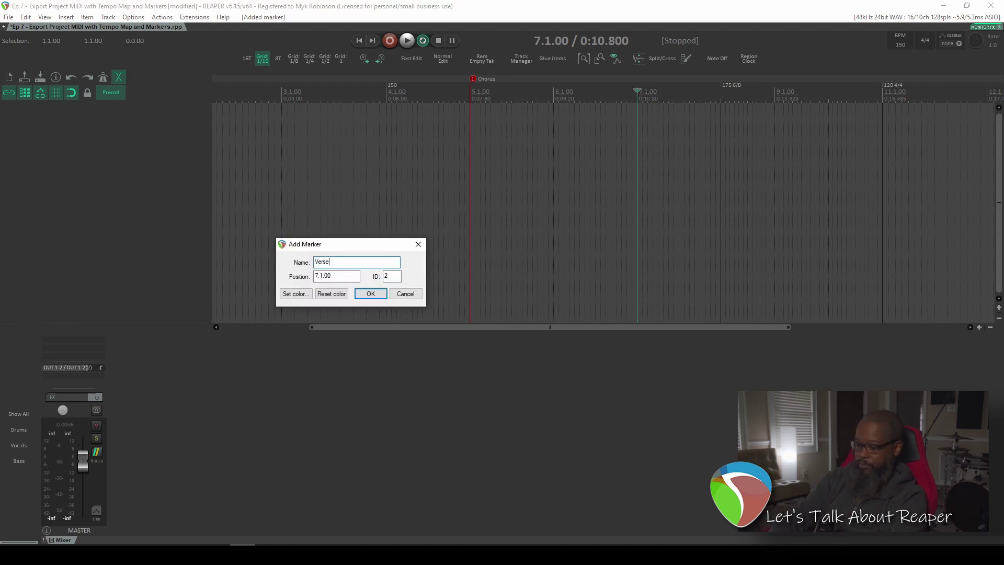
key(Return)
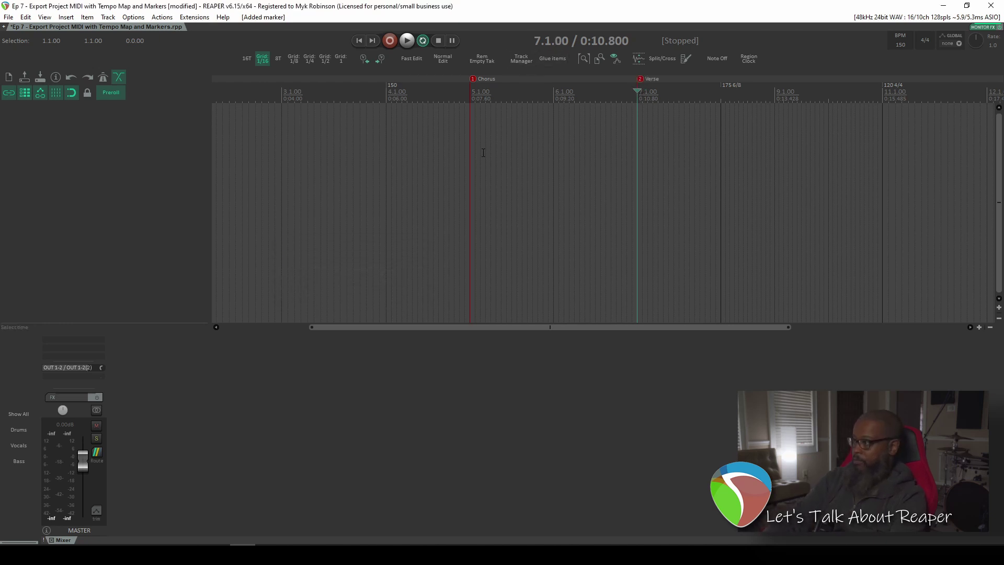
key(Home)
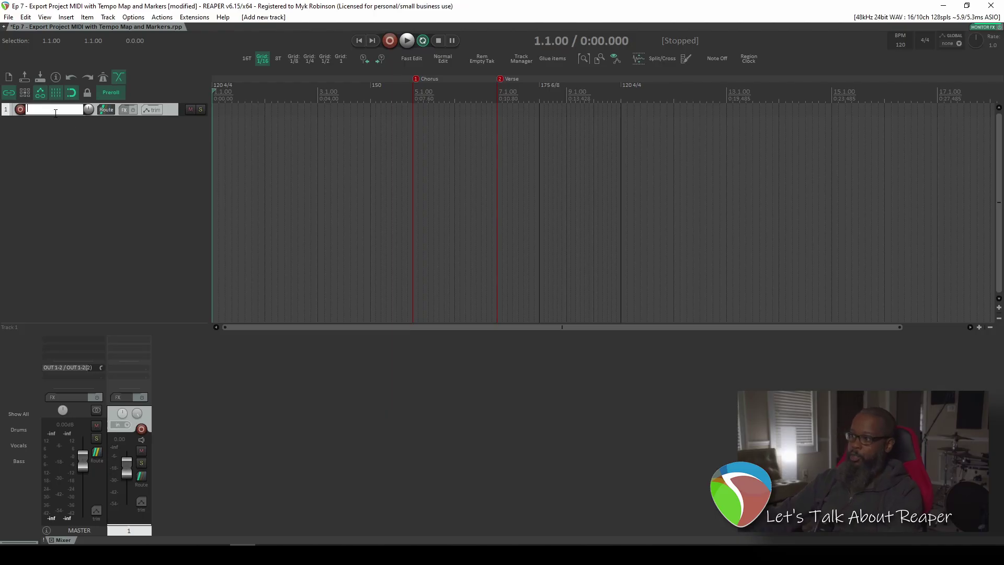
Step: Name the track 'MIDI', insert an empty MIDI item across bars 1–13, and make the track taller
text(MIDI)
key(Return)
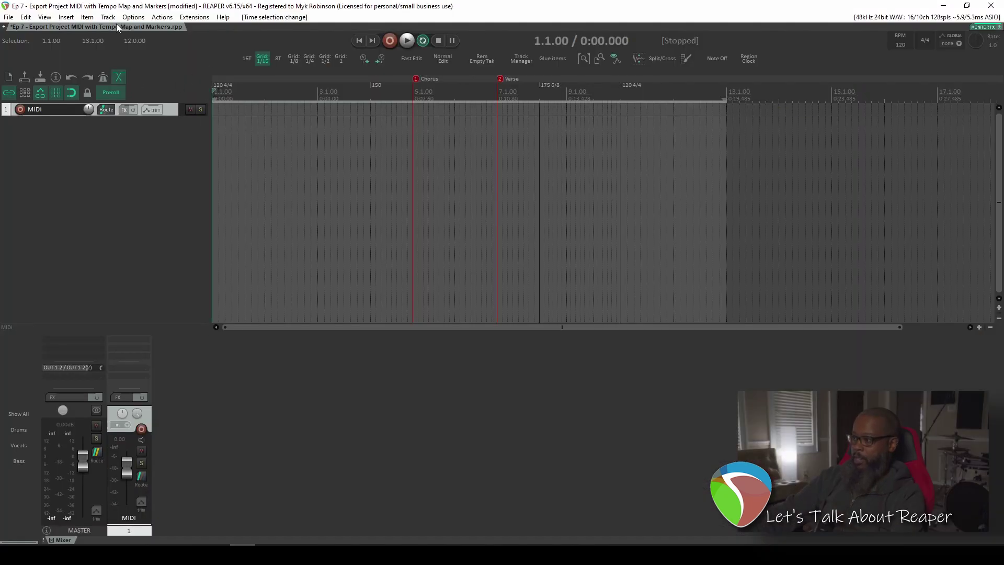
click(65, 16)
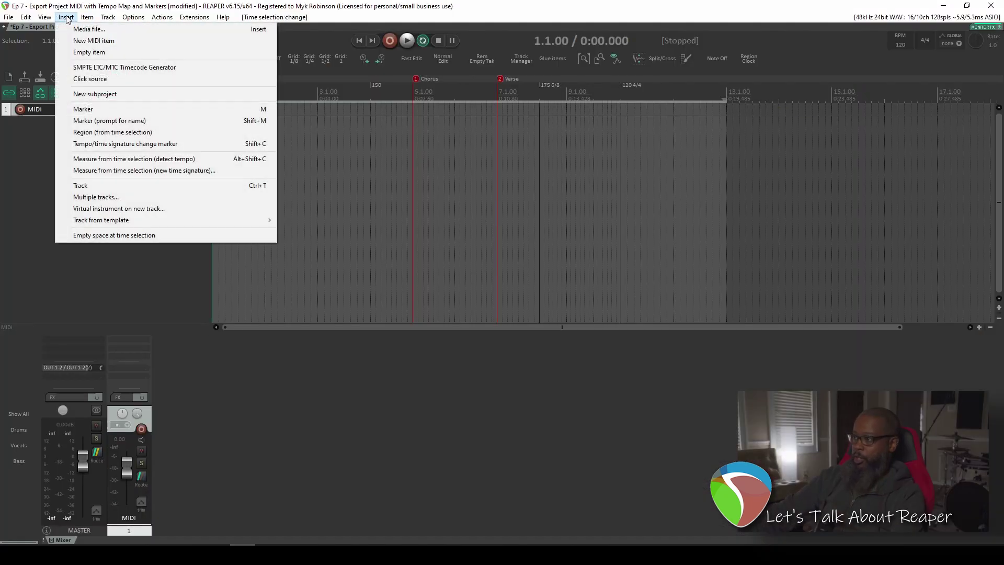
click(78, 41)
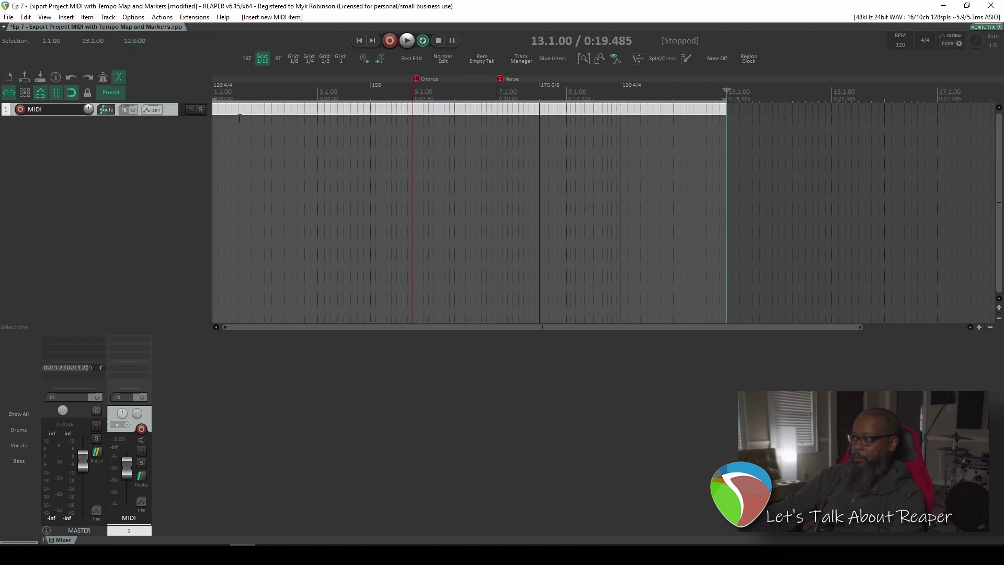
drag(181, 114, 612, 203)
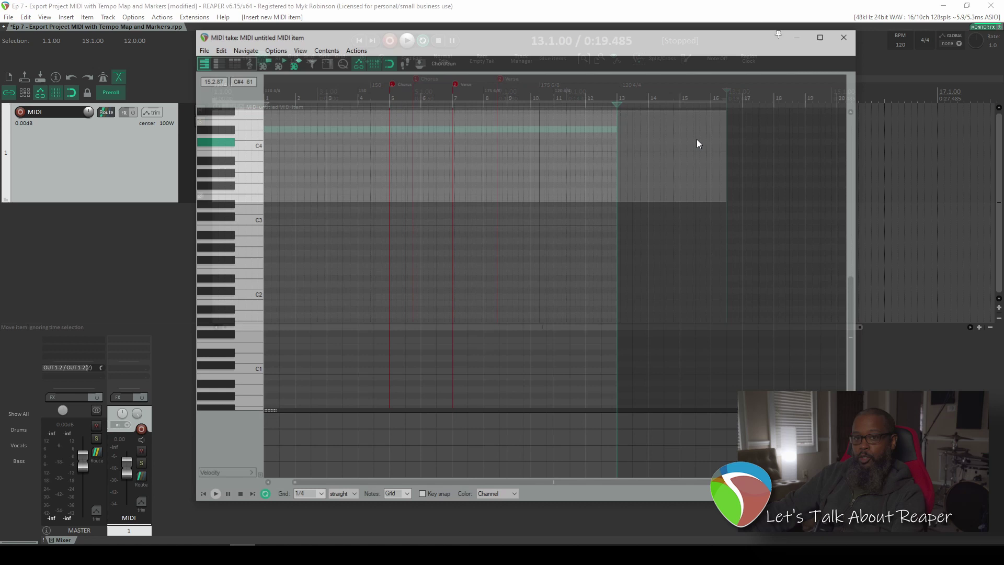
Step: Add a short D#4 note at the end of the MIDI item, just before bar 13
click(616, 128)
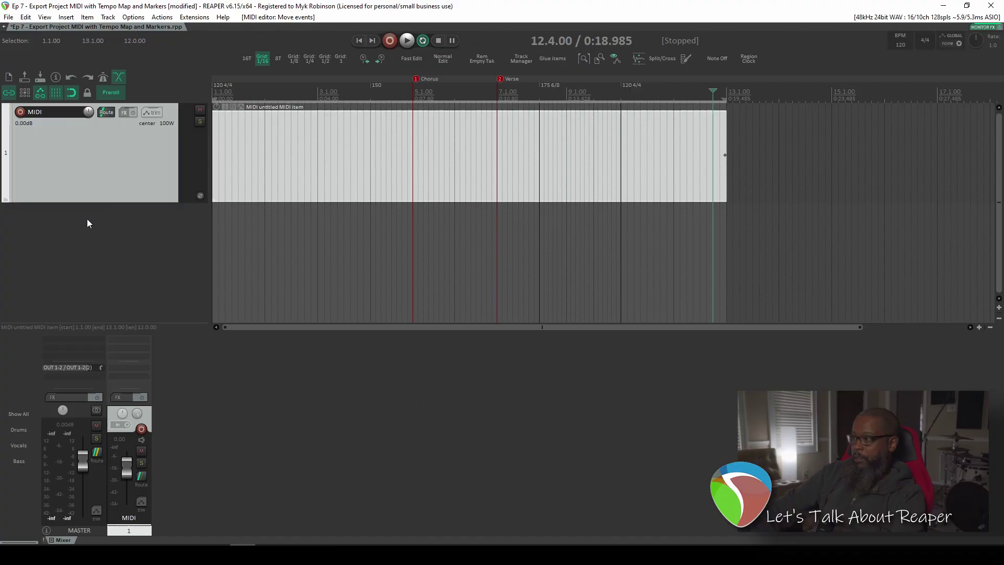
Step: Export the selected track to a Desktop .mid file with embedded tempo changes and project markers
click(8, 17)
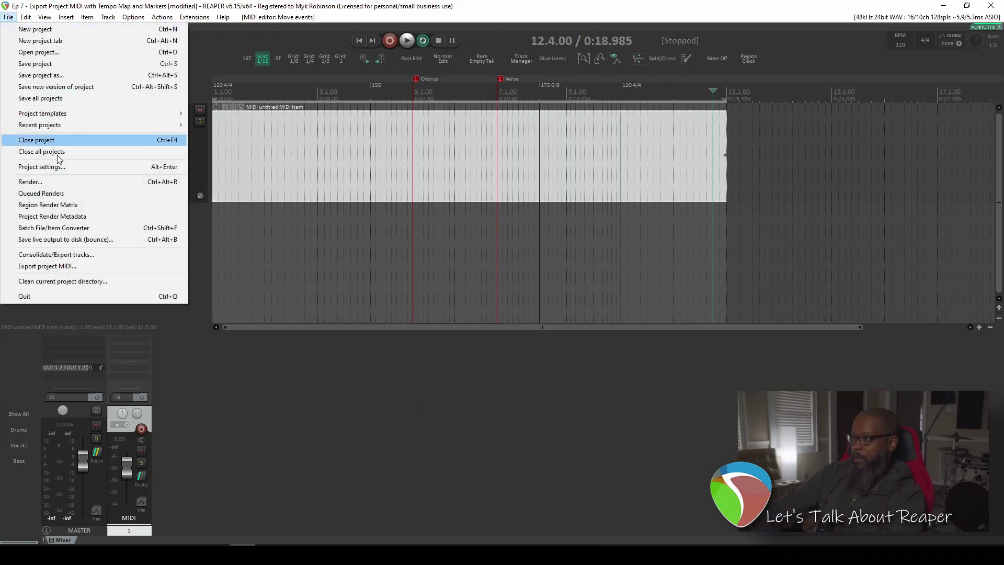
click(81, 266)
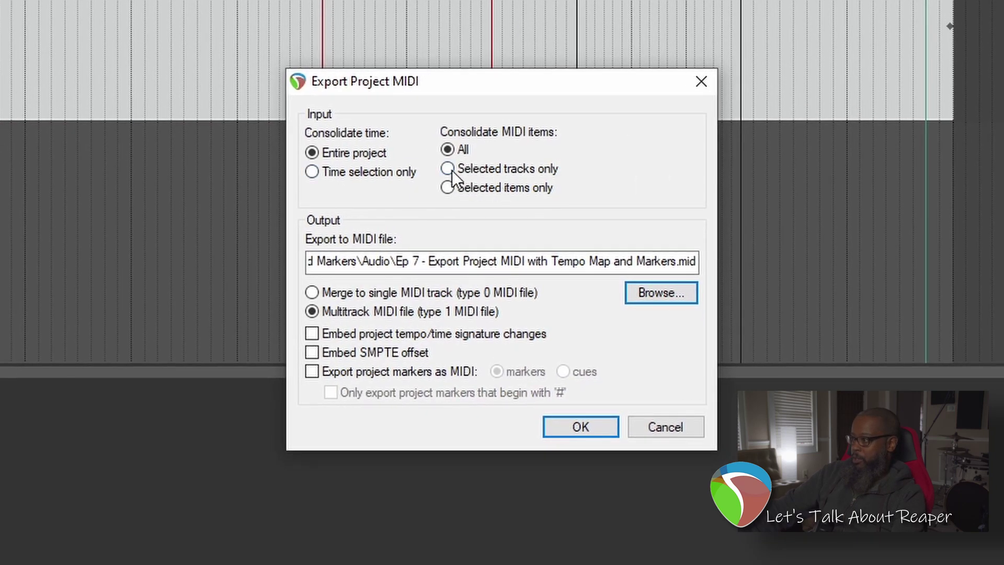
click(448, 168)
click(312, 334)
click(312, 372)
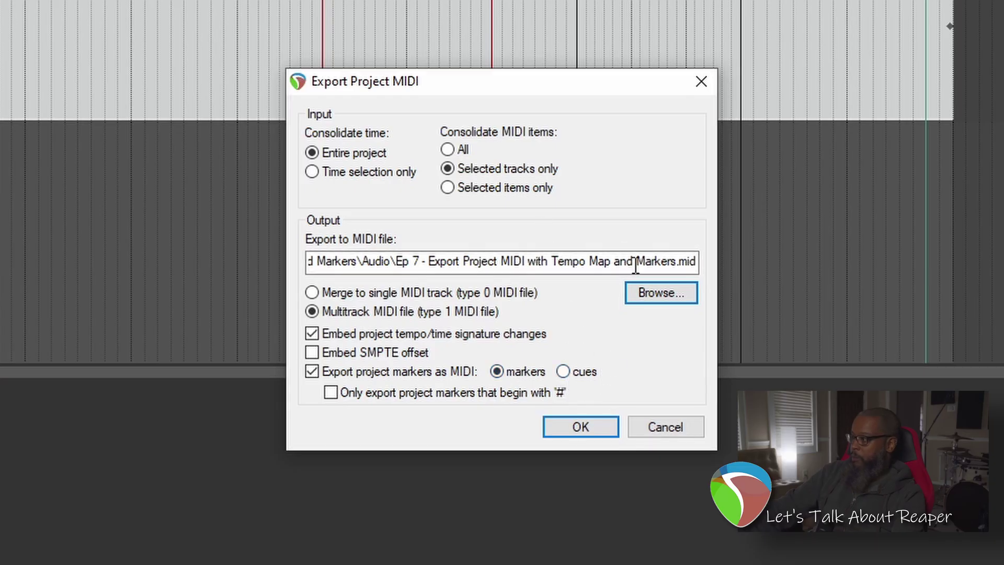
click(642, 291)
click(377, 275)
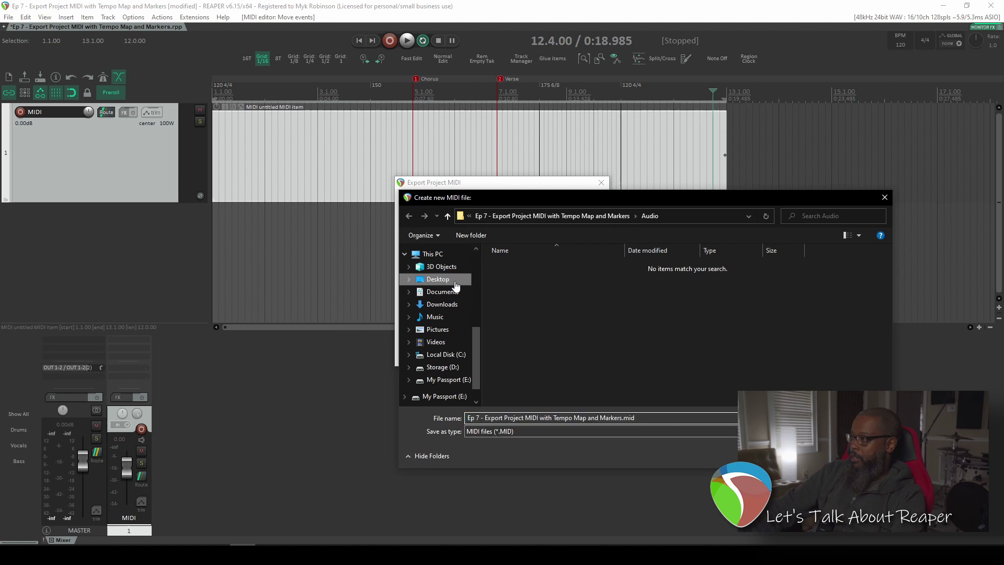
key(Return)
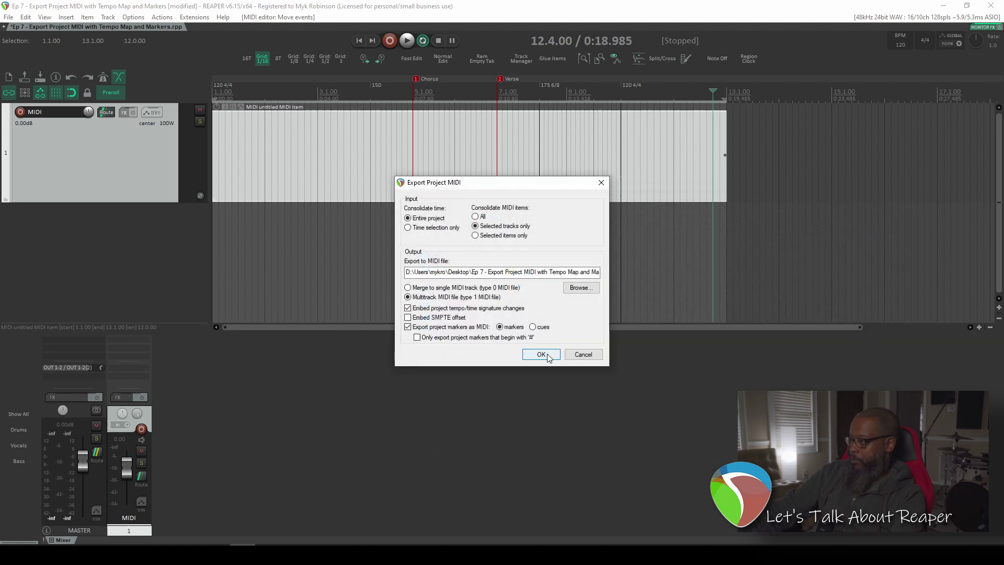
click(541, 353)
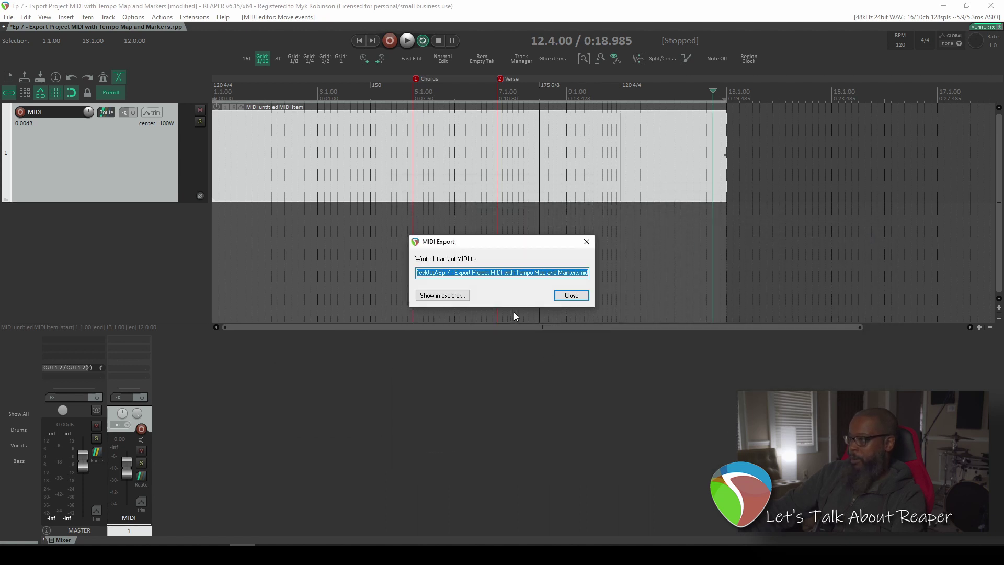
click(442, 296)
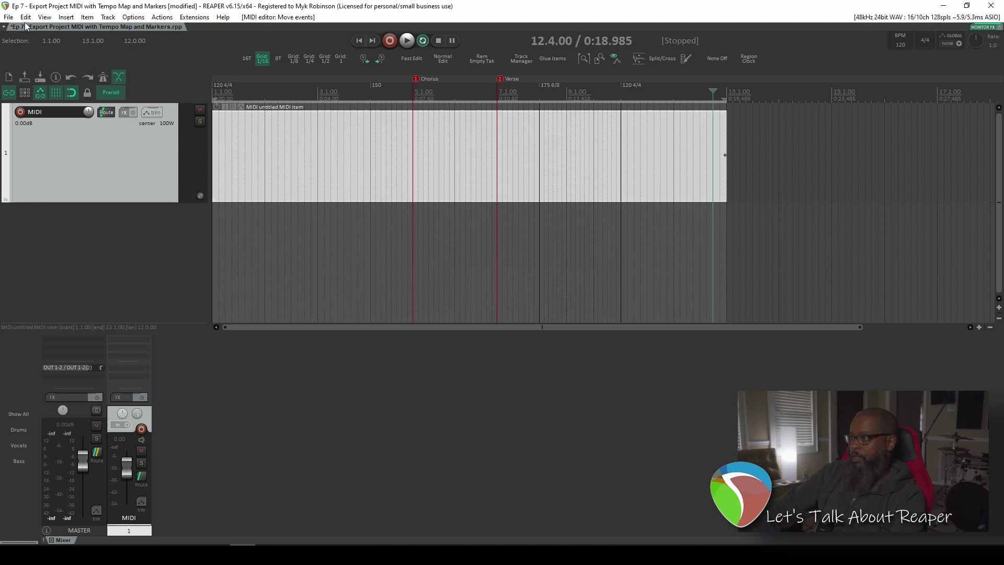
Step: Open a new empty project tab without saving it
click(5, 27)
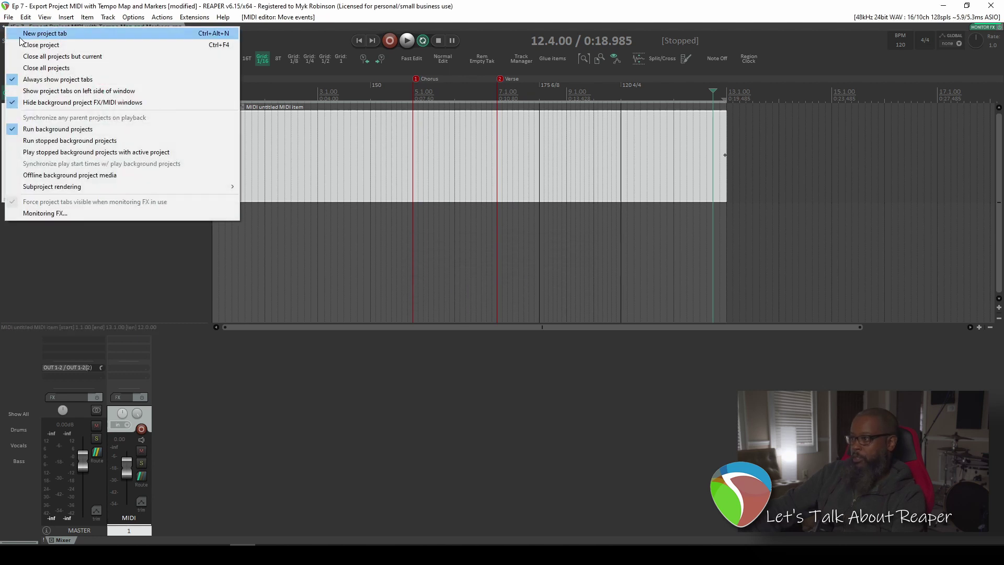
click(7, 30)
click(472, 322)
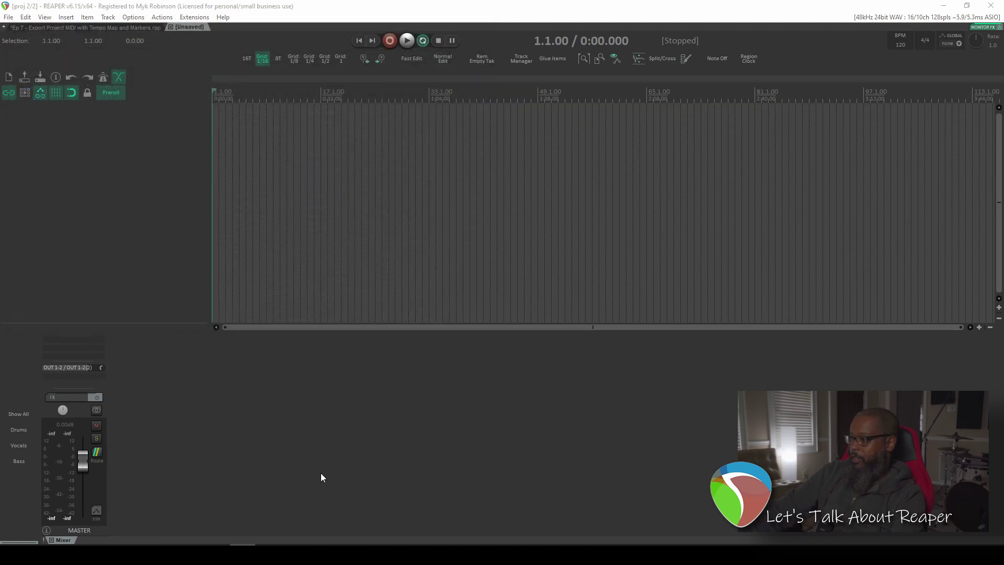
Step: Drag the exported .mid file from the Desktop in File Explorer into the new project
key(super+e)
click(216, 189)
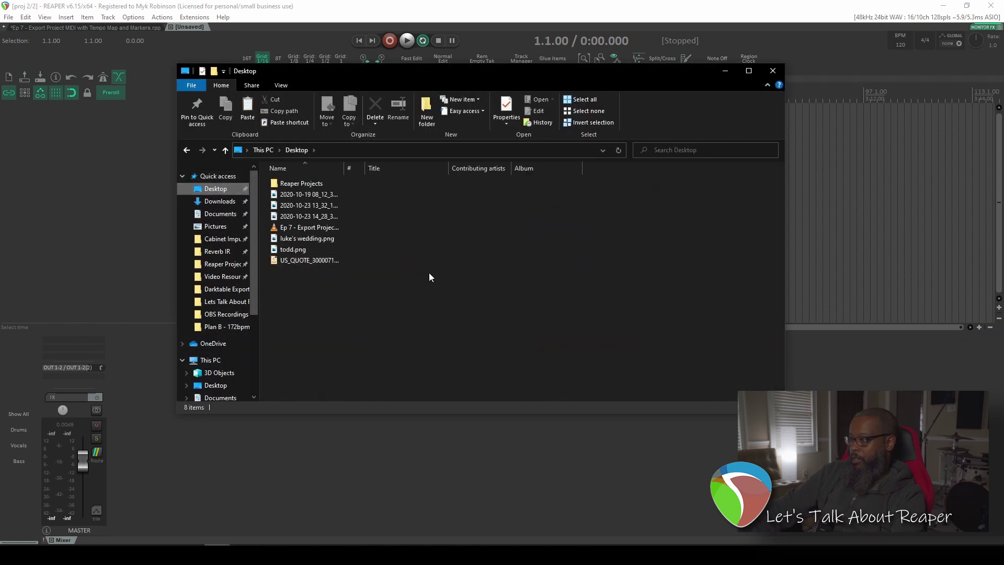
drag(303, 230, 130, 198)
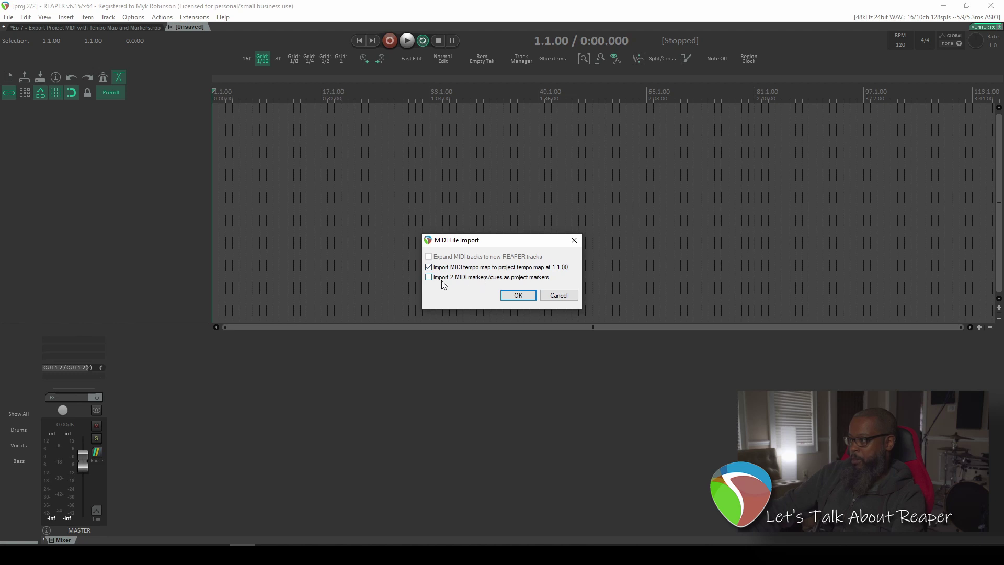
Step: Import the MIDI file with its tempo map and markers, zoom in, and enlarge track 1
click(502, 297)
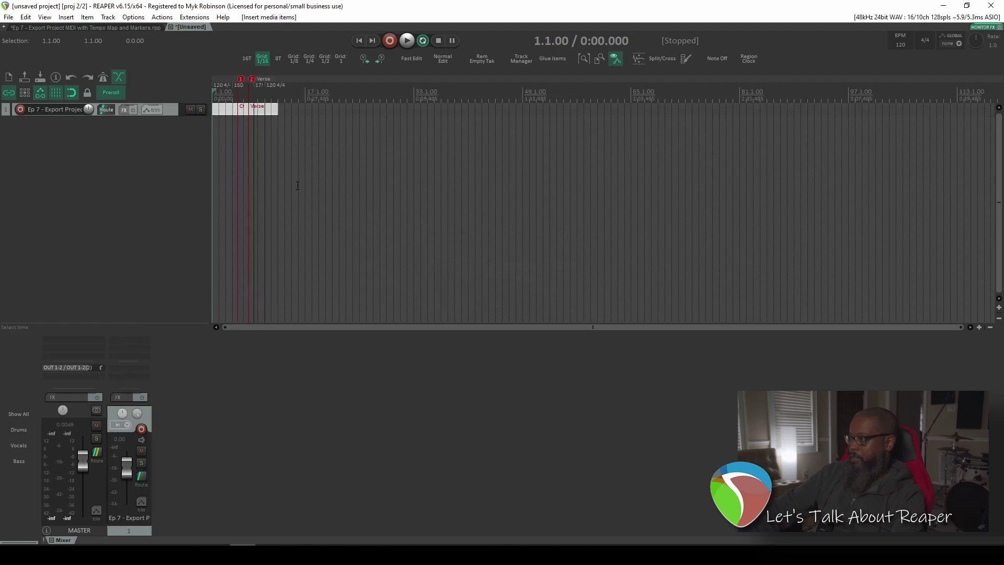
scroll(269, 153, up, 6)
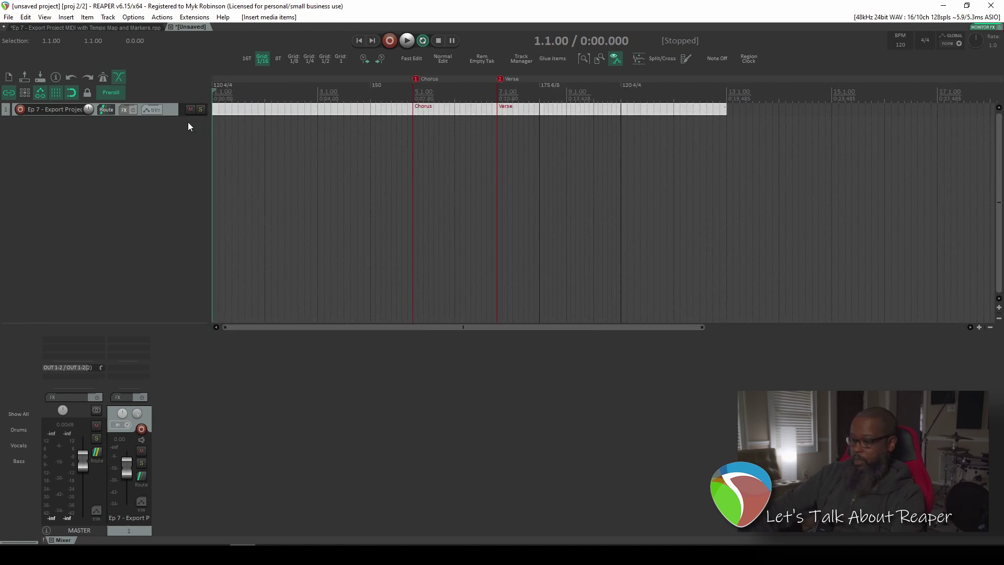
click(174, 117)
drag(172, 117, 171, 225)
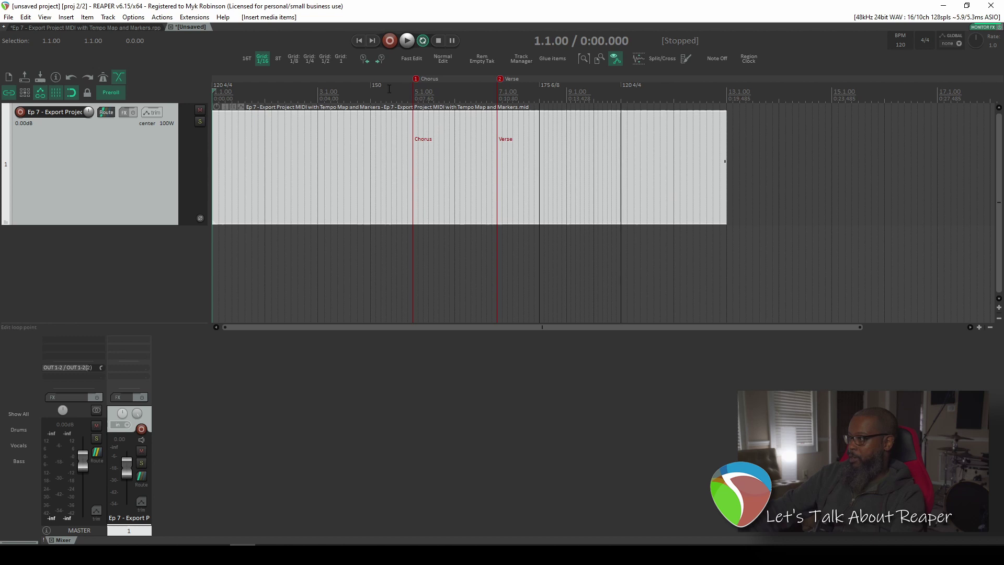